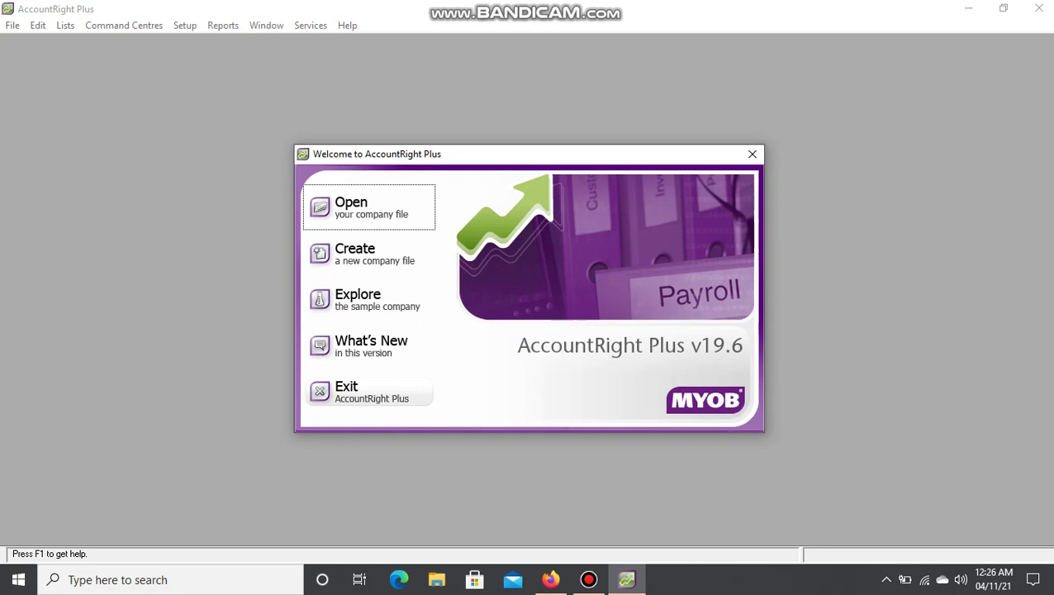
Switch to the browser showing the 'Komputer Akuntansi Kasus UD BAHAGIA.pdf' case study.
left_click(551, 580)
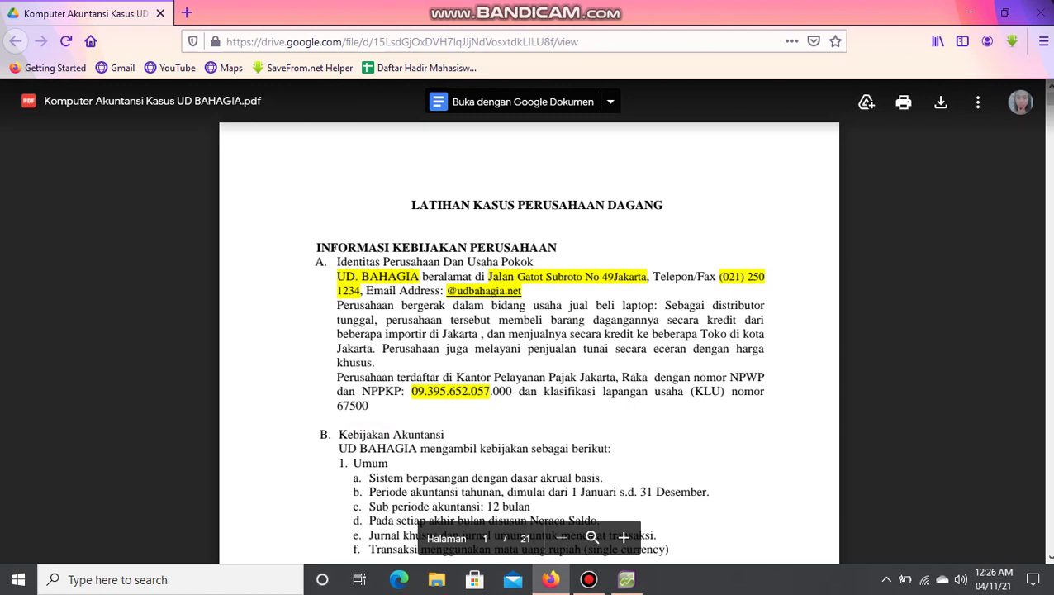
Go back from the case-study PDF to the AccountRight welcome window.
left_click(626, 580)
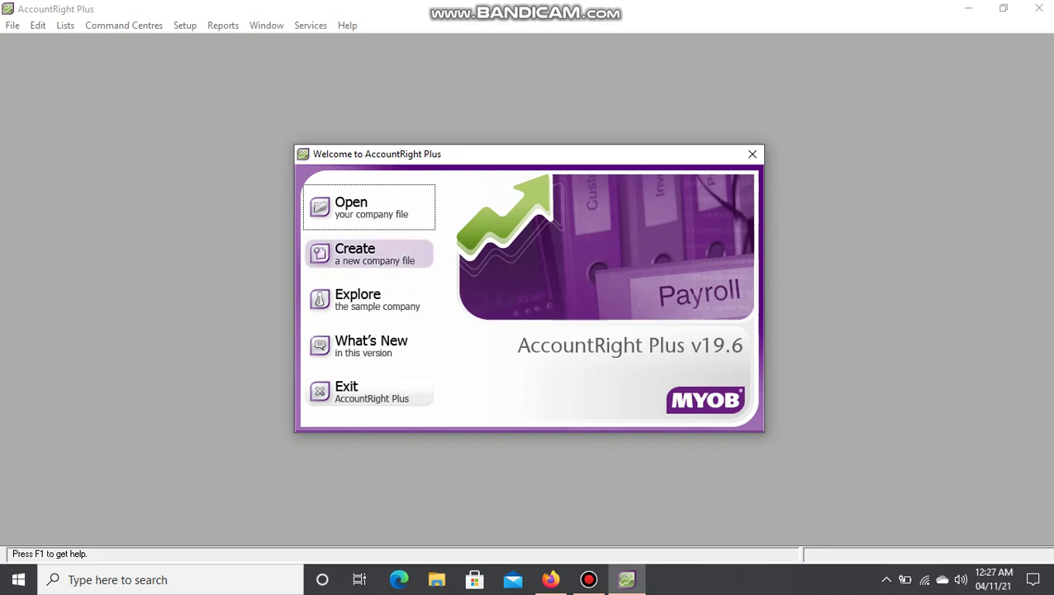
Create a new company file and advance past the assistant's introduction to Company Information.
left_click(368, 253)
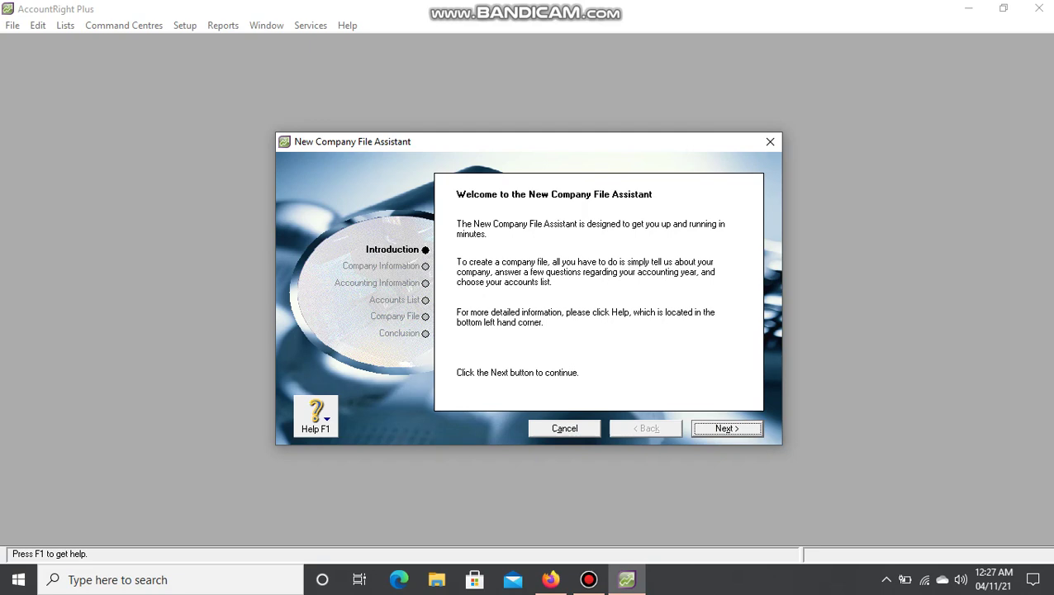
key("Return")
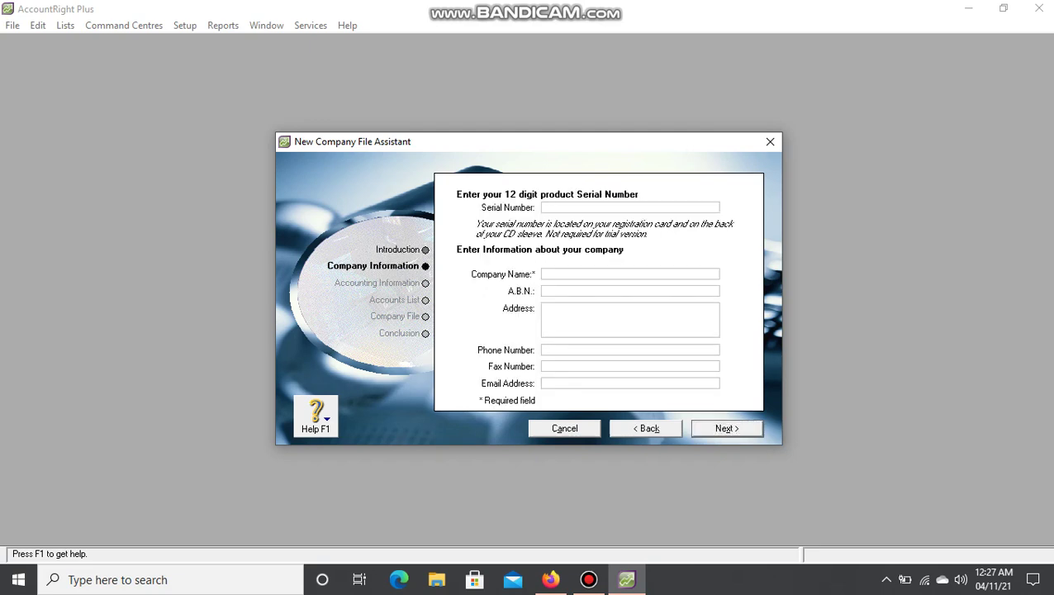
Enter 'UD Bahagia Bersama Tri dan Tika' as the company name.
left_click(544, 274)
type("UD Bahagia Bersama Tri dan Tik")
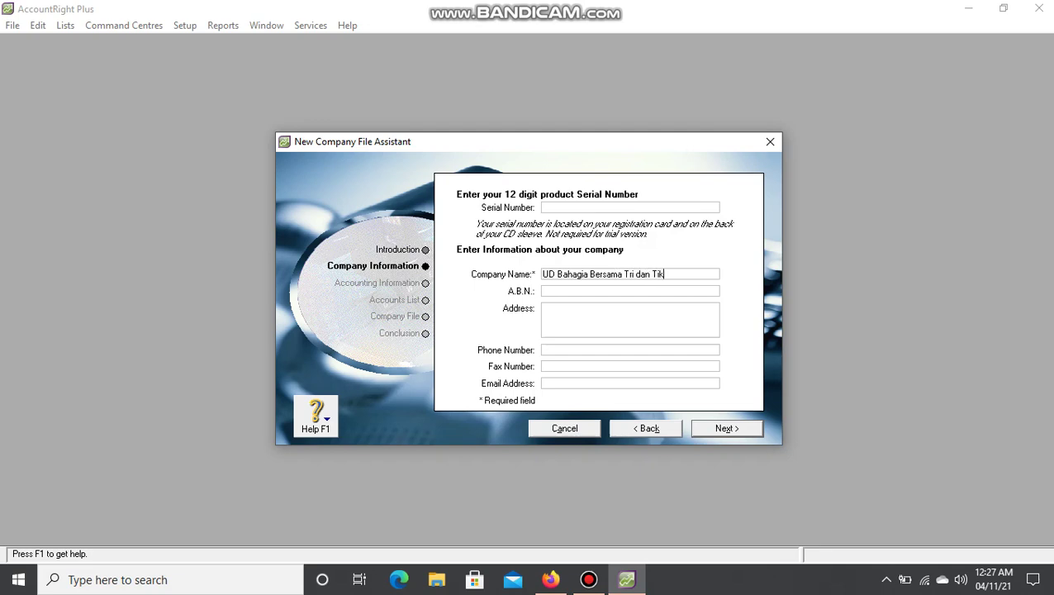
type("a")
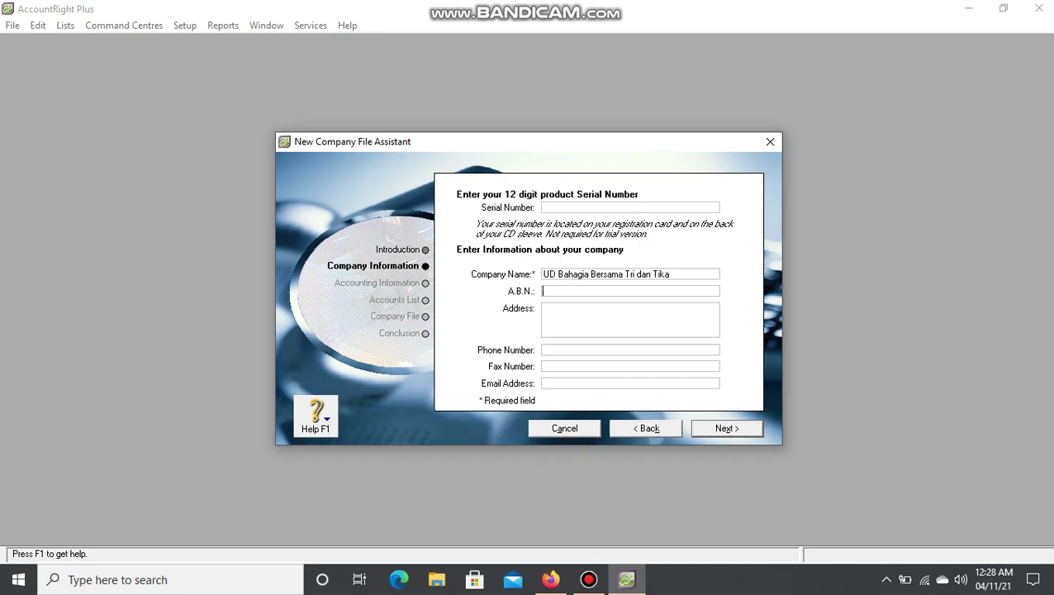
Fill in the company's A.B.N. and its Jakarta street address from the case-study PDF.
key("Tab")
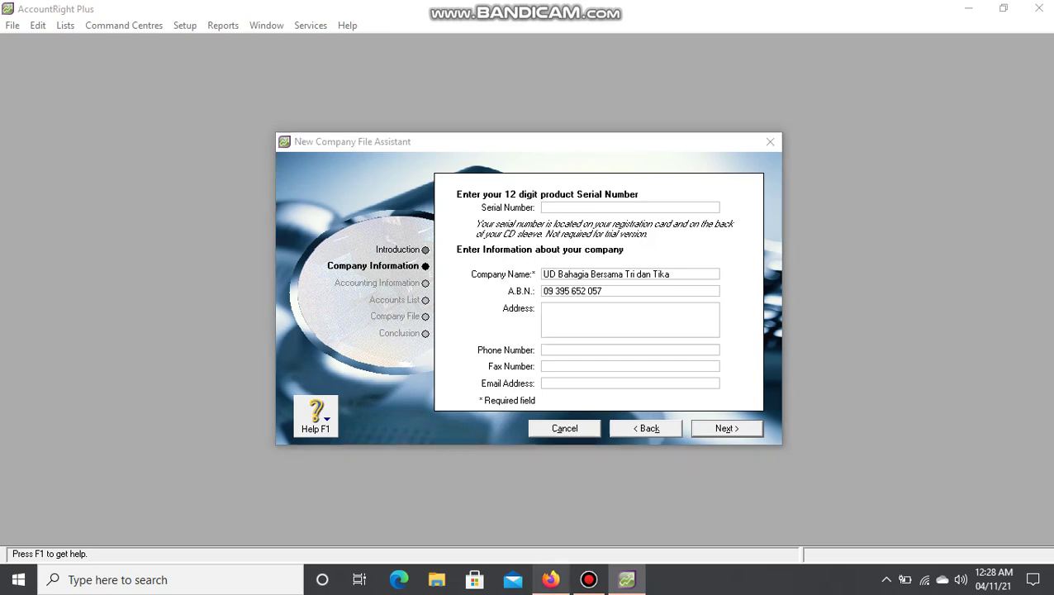
left_click(550, 579)
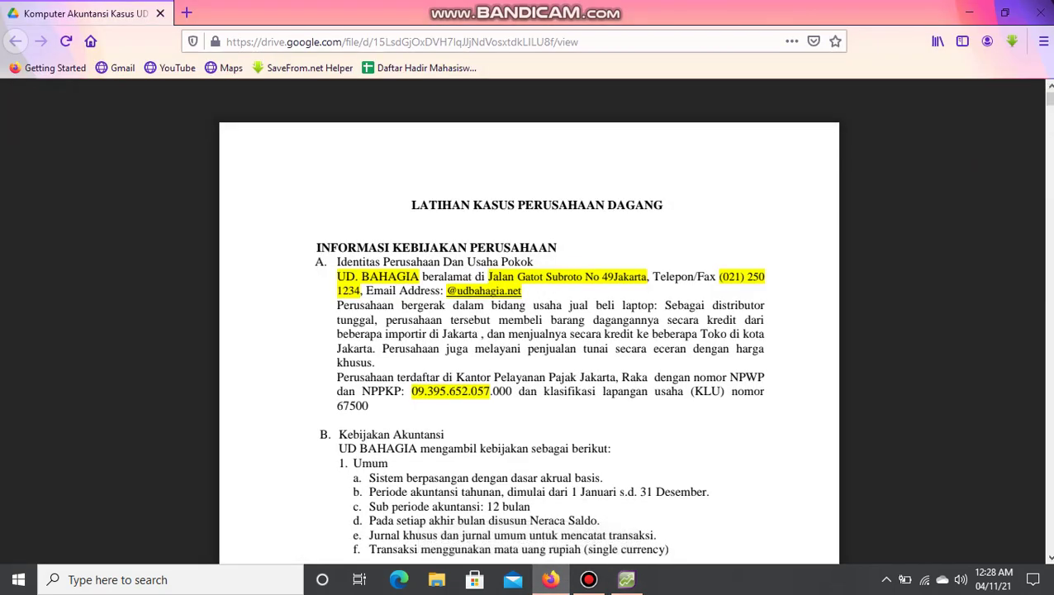
left_click(627, 579)
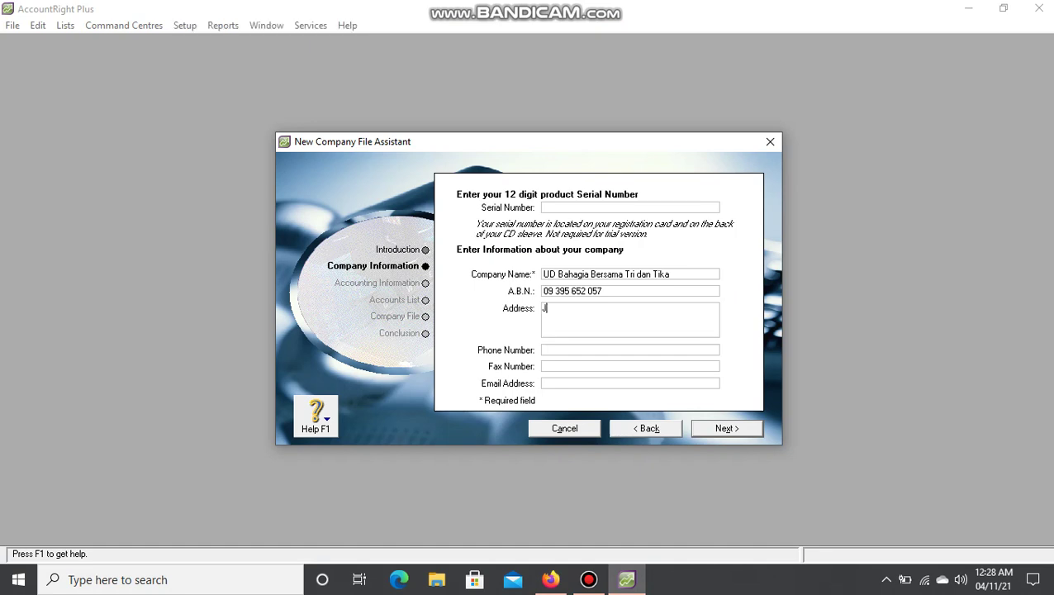
type("Jalan gat")
key("BackSpace")
key("BackSpace")
key("BackSpace")
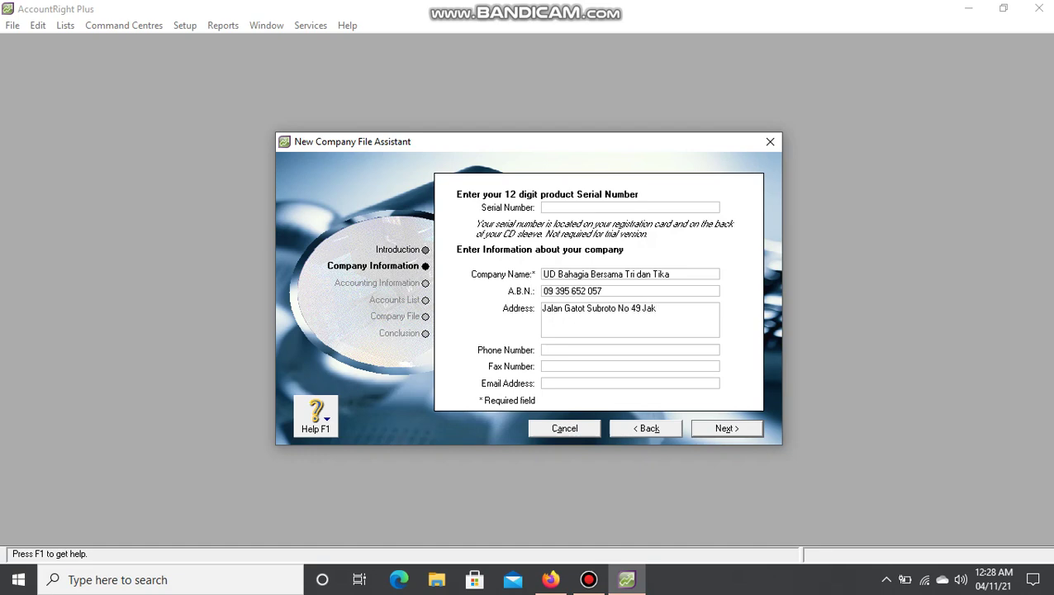
left_click(545, 350)
Fill in the company's phone, fax and e-mail from the PDF, then continue to Accounting Information.
left_click(550, 579)
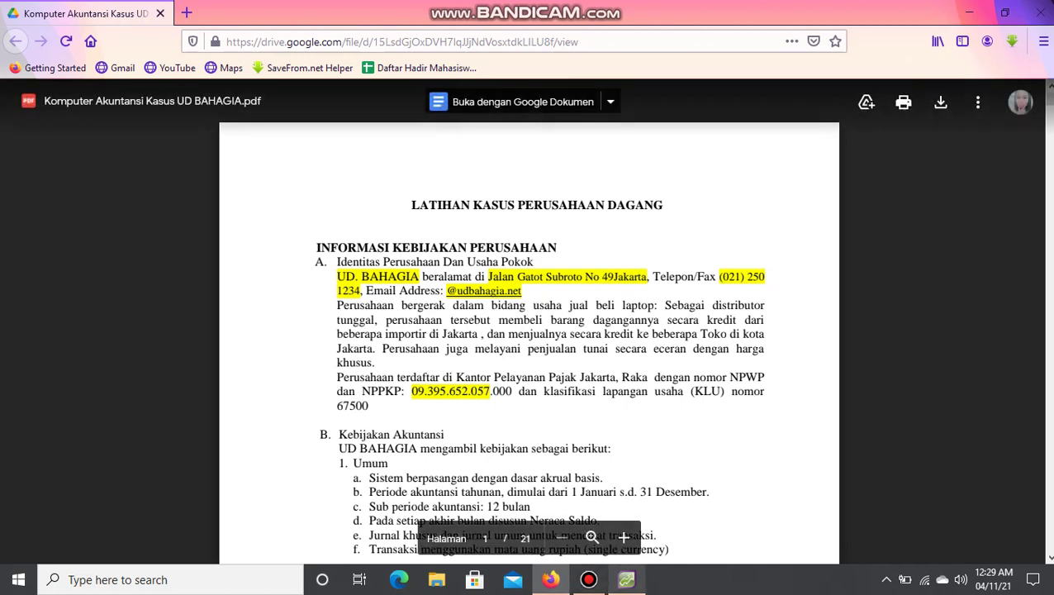
key("alt+Tab")
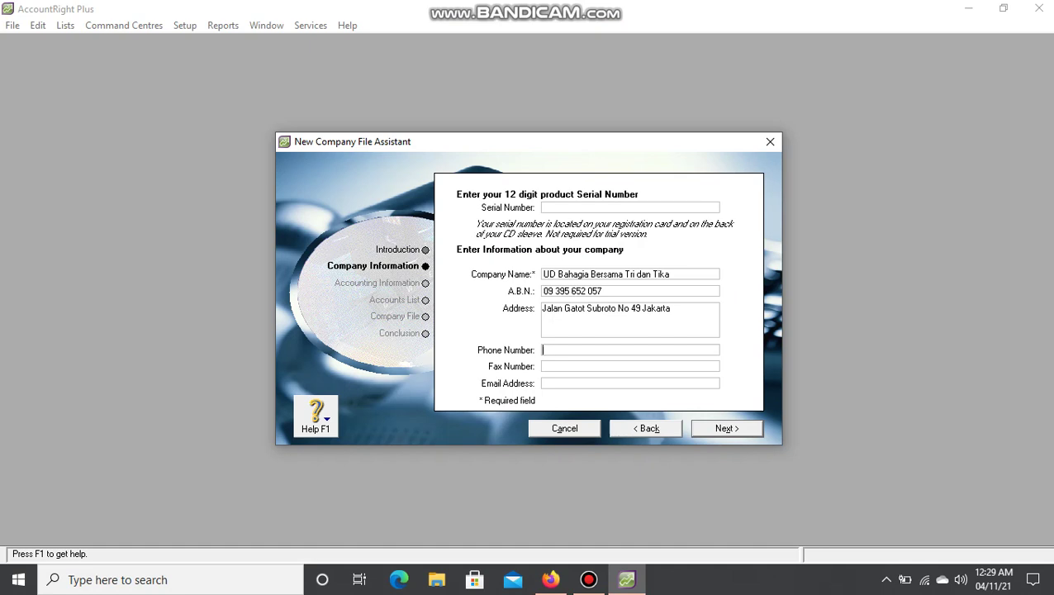
key("Tab")
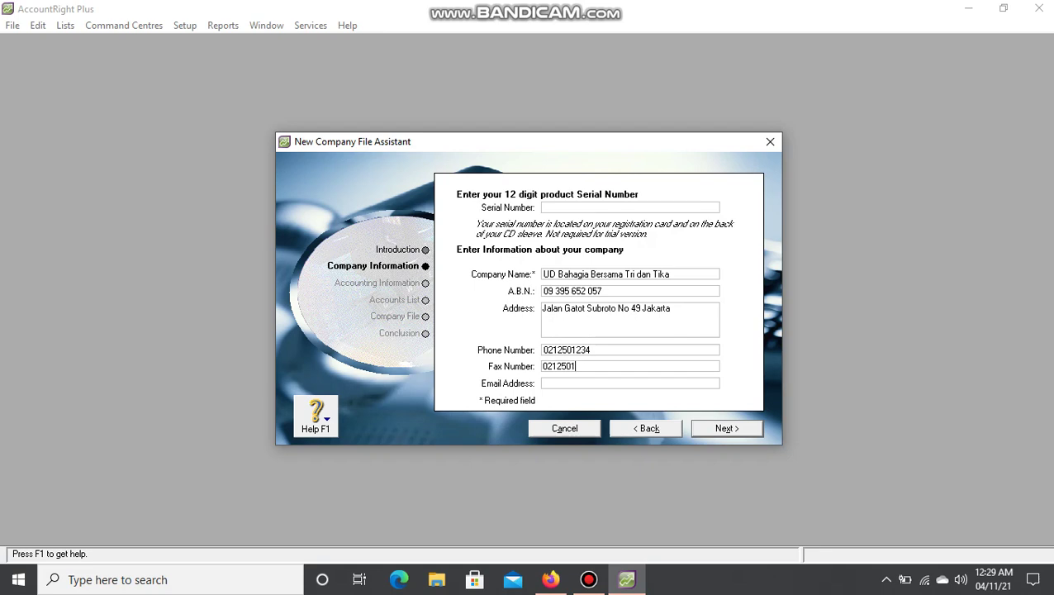
left_click(544, 384)
type("@udbahagia")
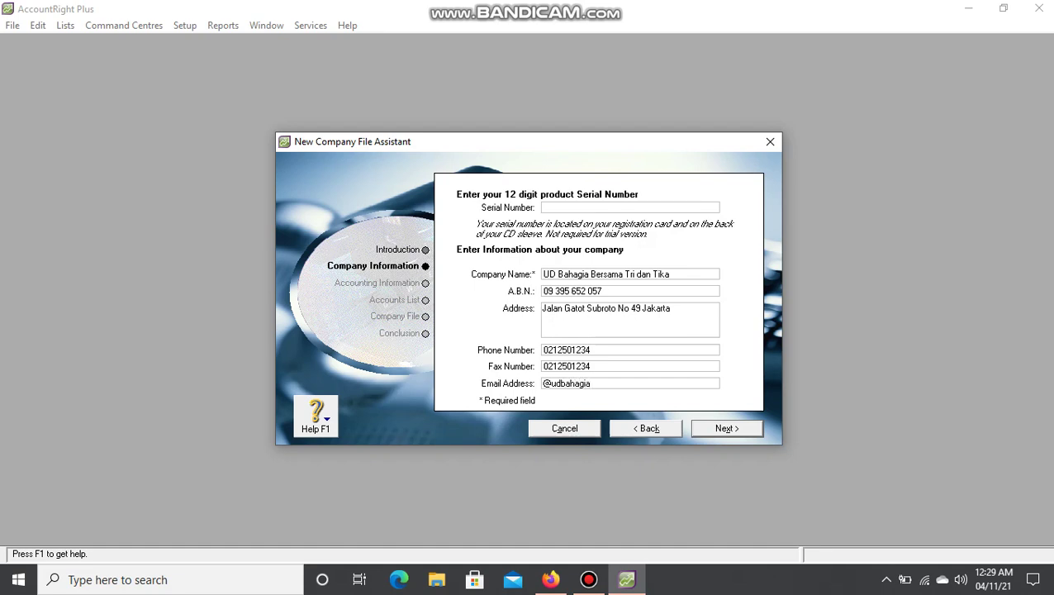
type(".net")
key("Return")
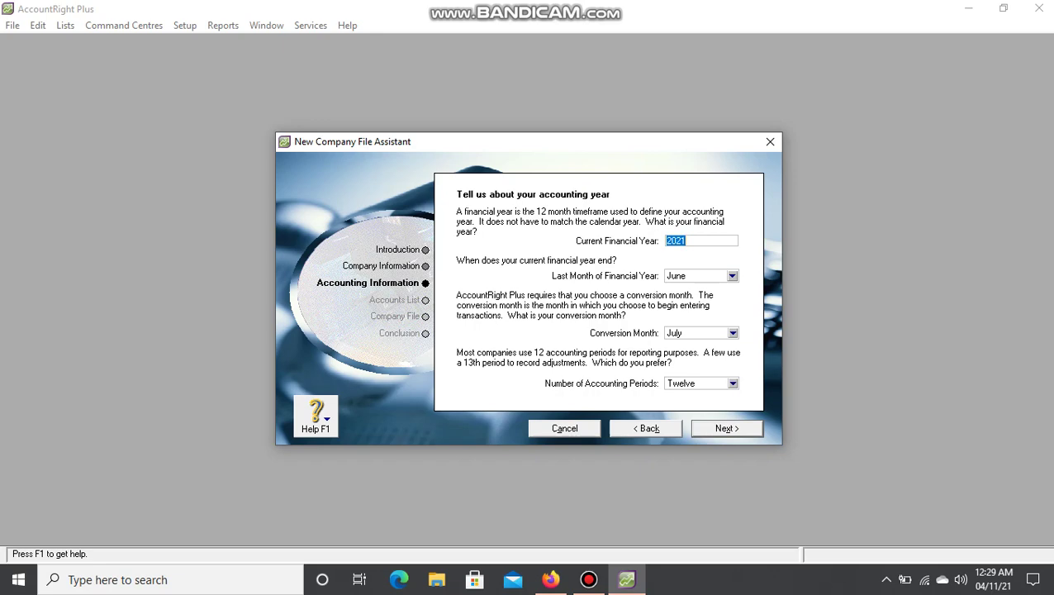
Set financial year 2018 ending December, conversion month December, twelve periods, and continue to confirmation.
left_click(551, 580)
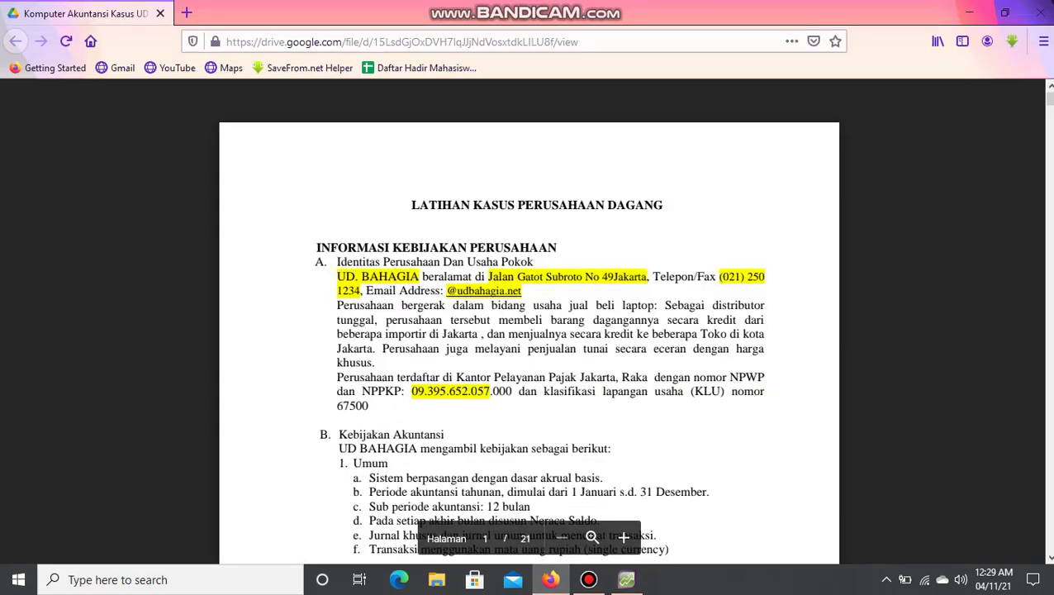
left_click(627, 580)
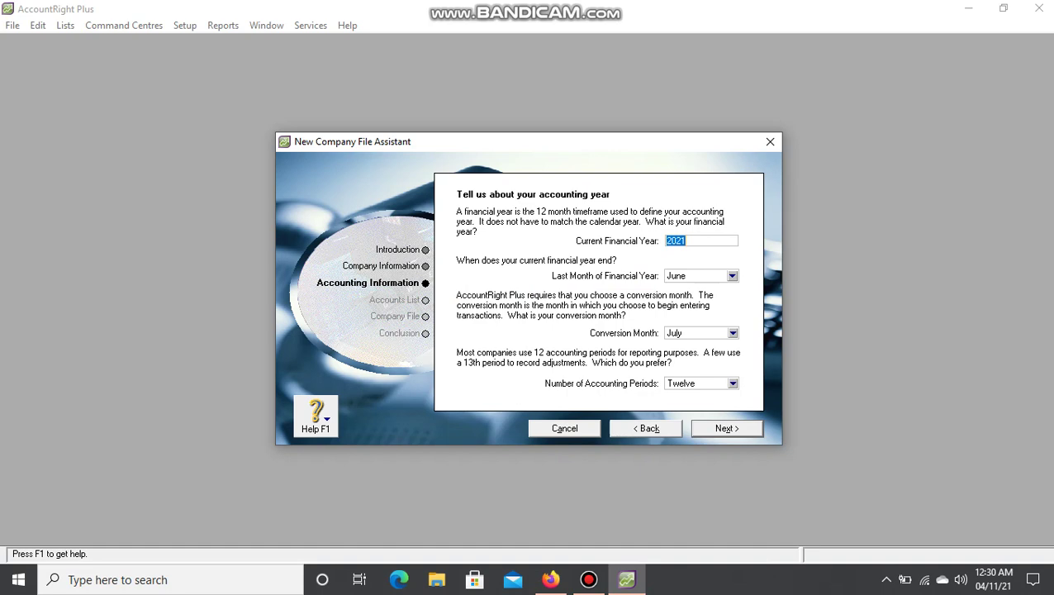
type("2018")
left_click(733, 276)
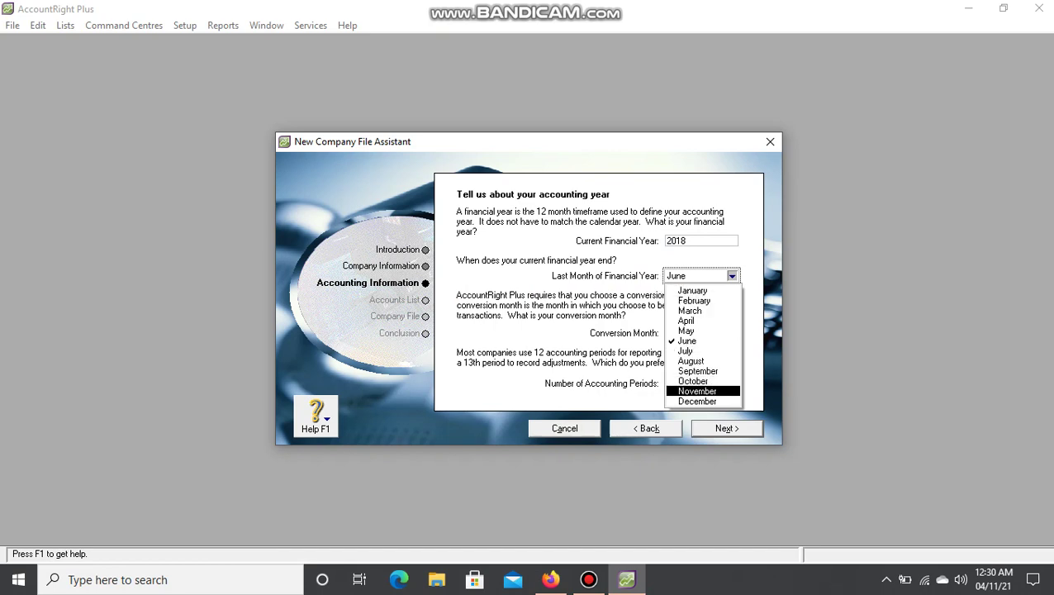
left_click(697, 401)
left_click(733, 333)
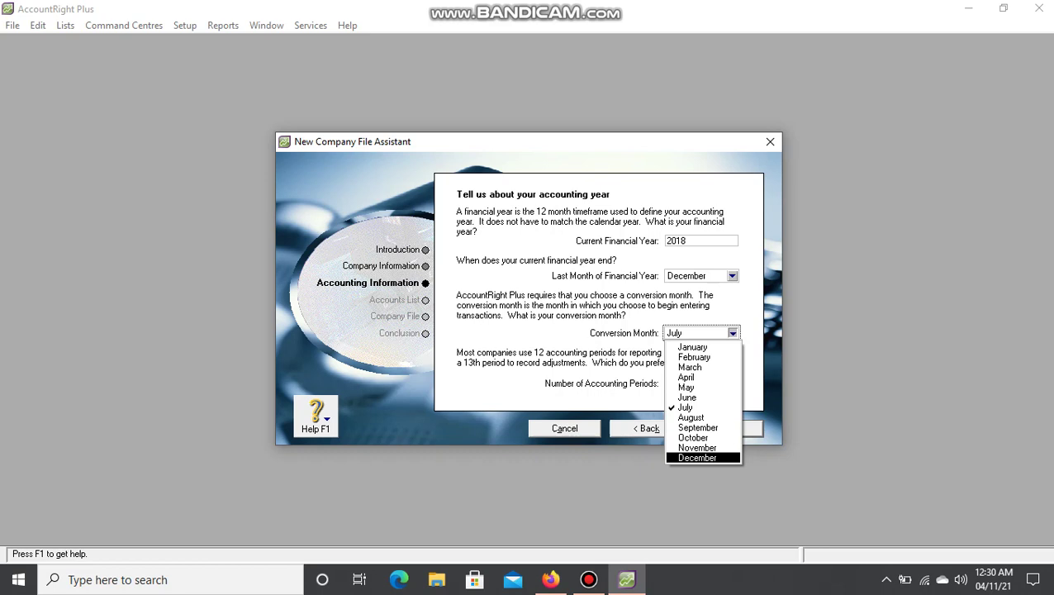
key("Return")
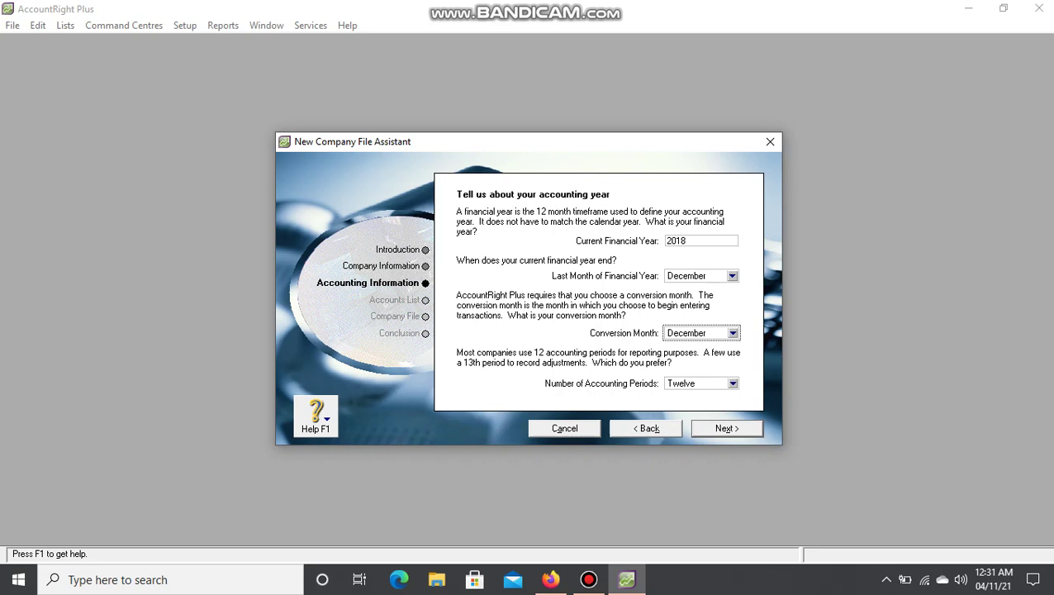
key("Return")
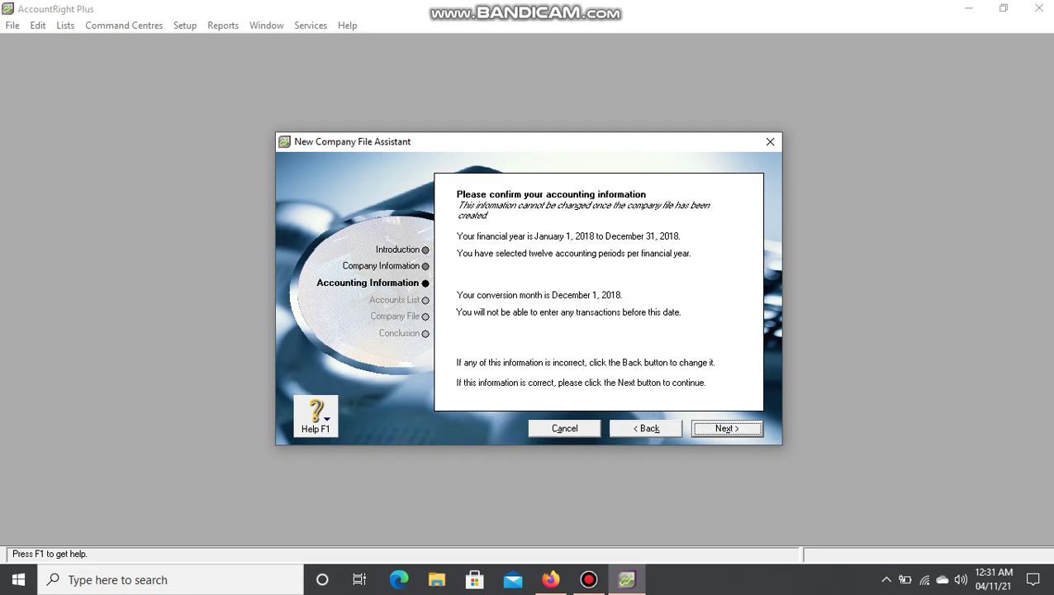
Accept the January–December 2018 accounting details and proceed to the Accounts List step.
key("Return")
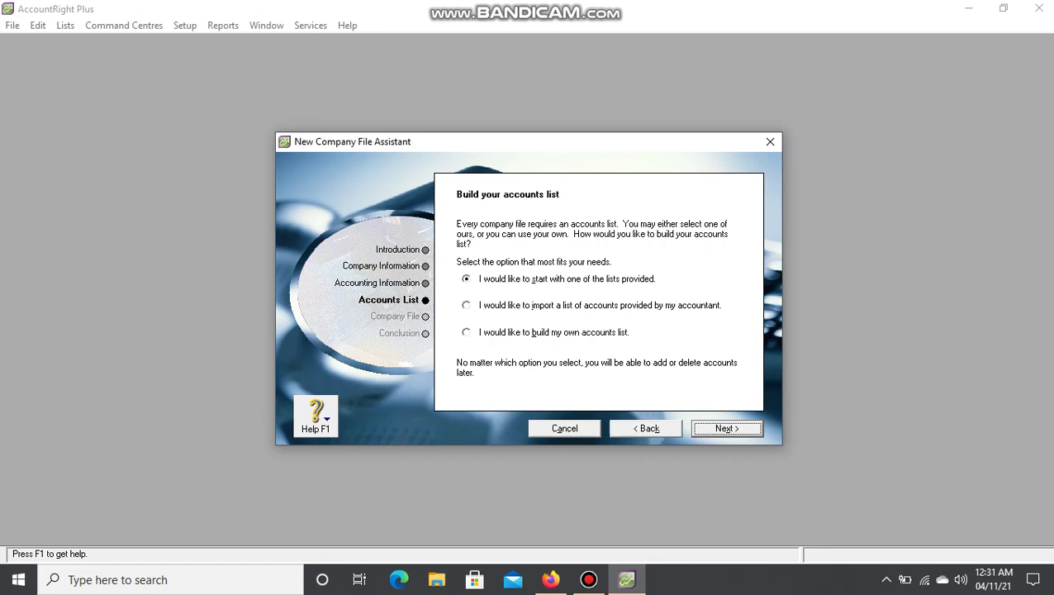
Choose to import an accounts list provided by the accountant and proceed.
left_click(467, 306)
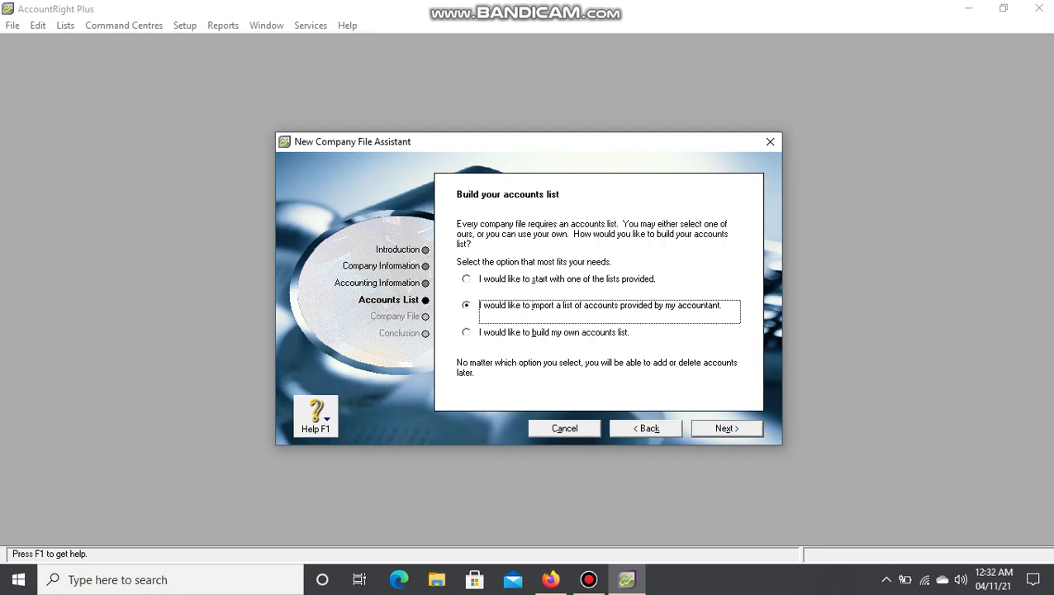
key("Return")
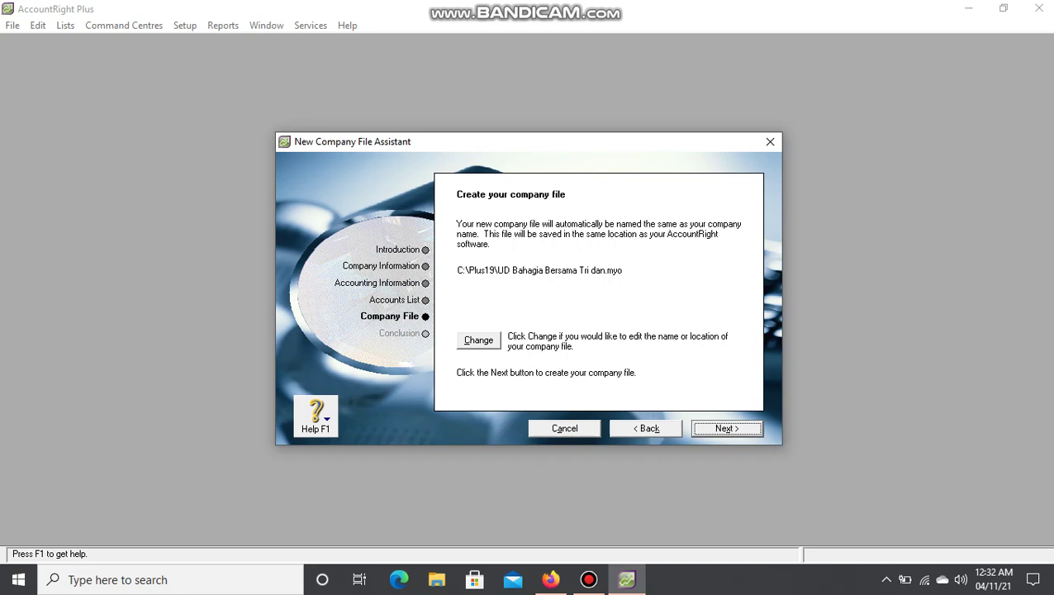
Keep the default name 'UD Bahagia Bersama Tri dan.myo' in C:\Plus19 and create the company file.
left_click(479, 340)
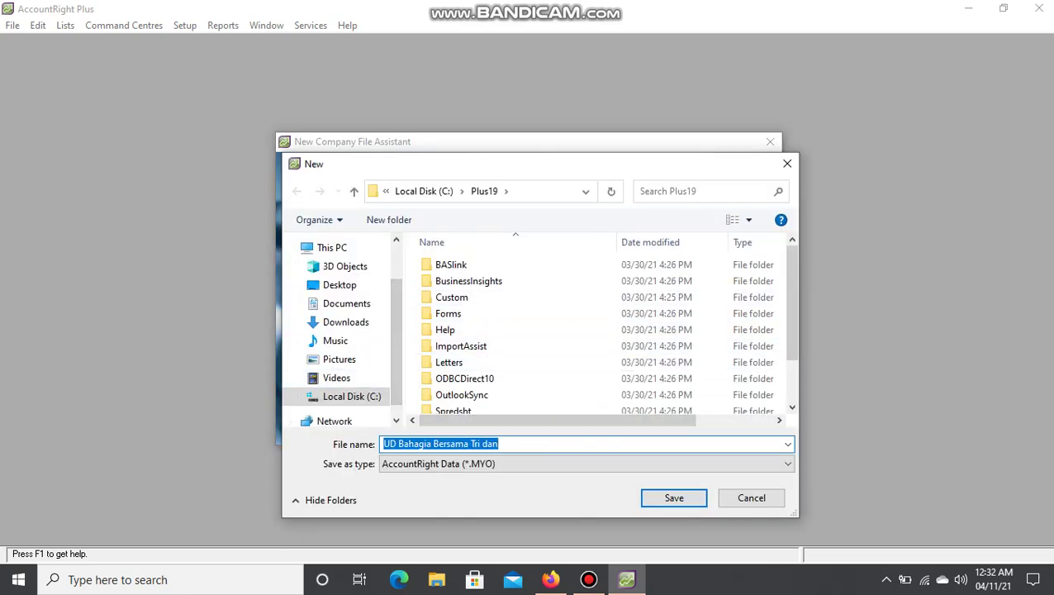
scroll(603, 331, "down", 2)
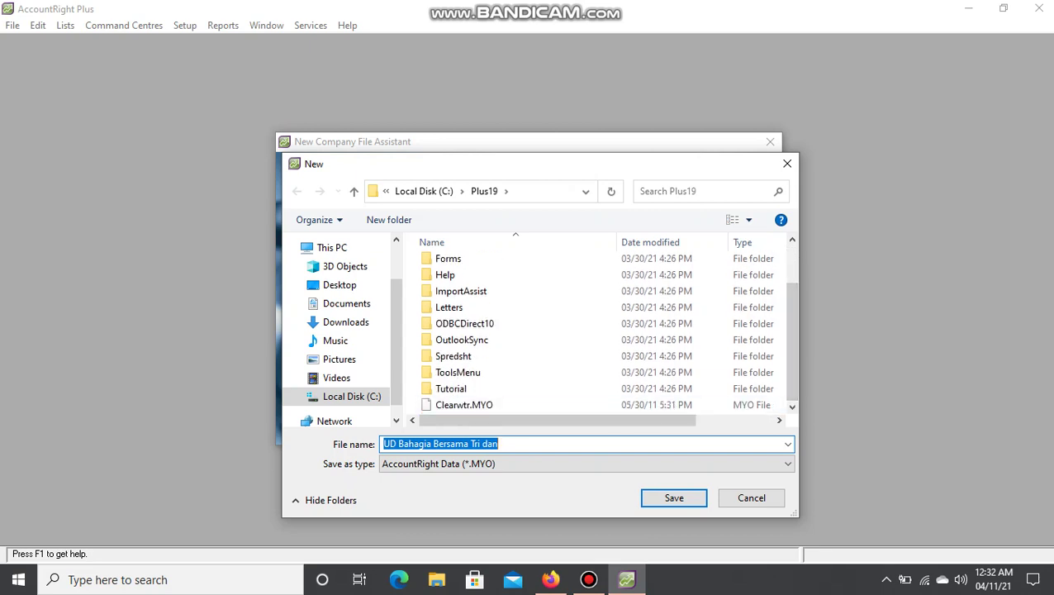
left_click(674, 498)
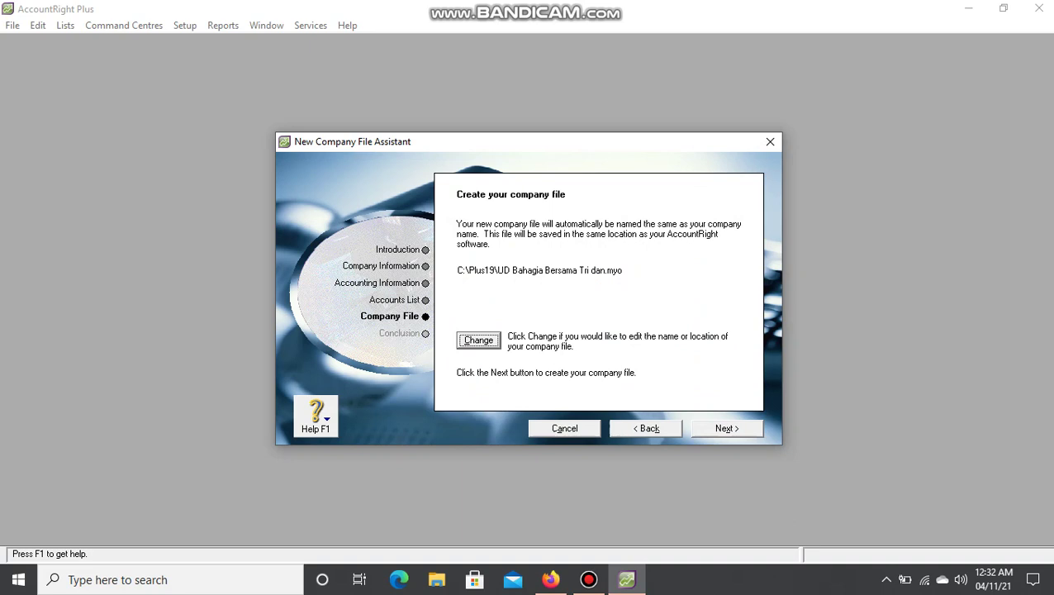
left_click(727, 428)
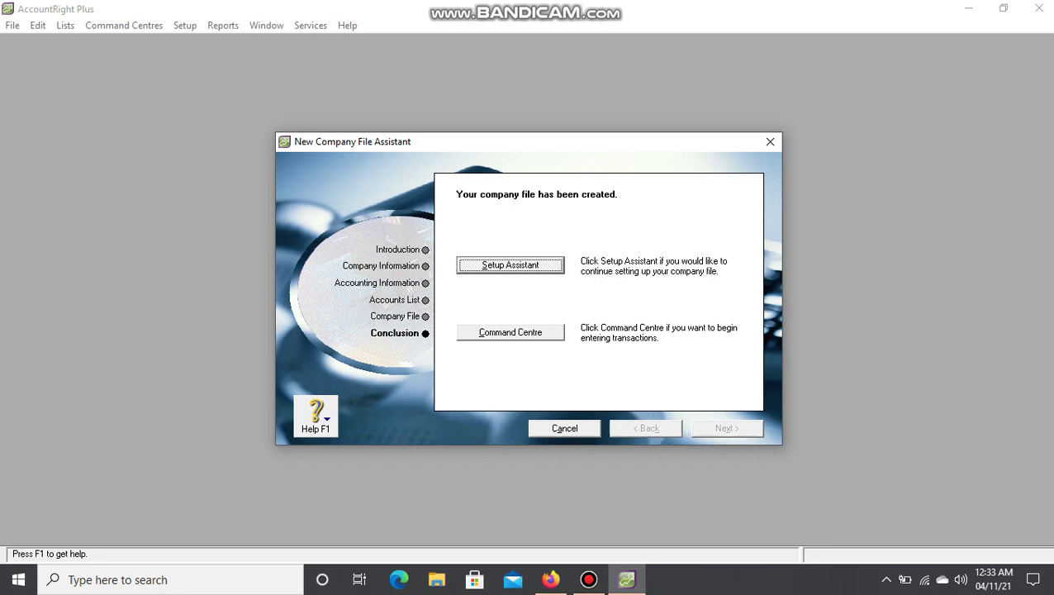
Finish the assistant by opening the UD Bahagia Command Centre.
key("Tab")
key("Return")
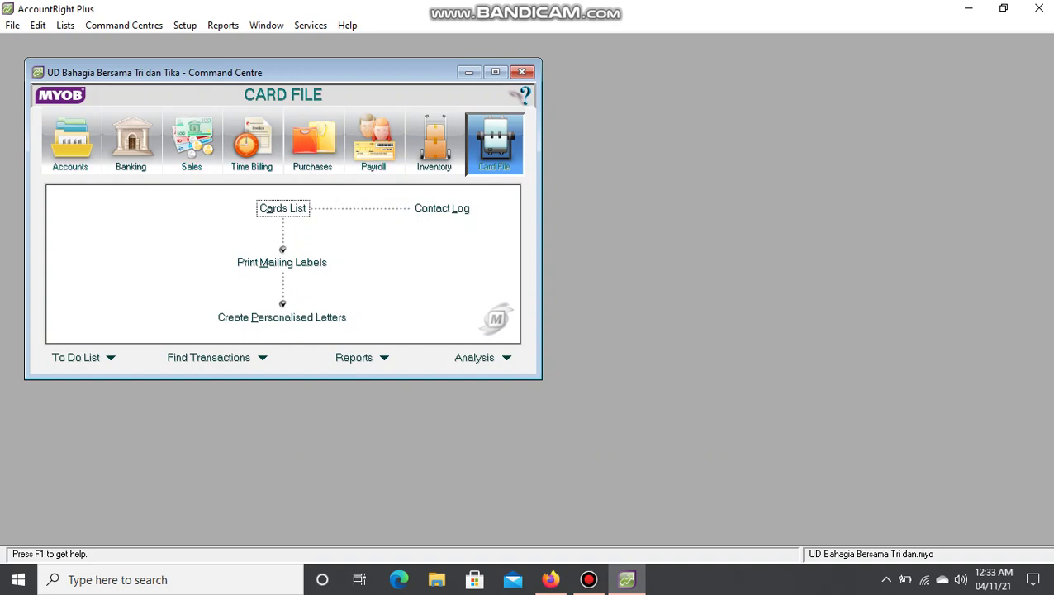
Maximize the Command Centre window and bring up the Setup menu.
left_click(495, 72)
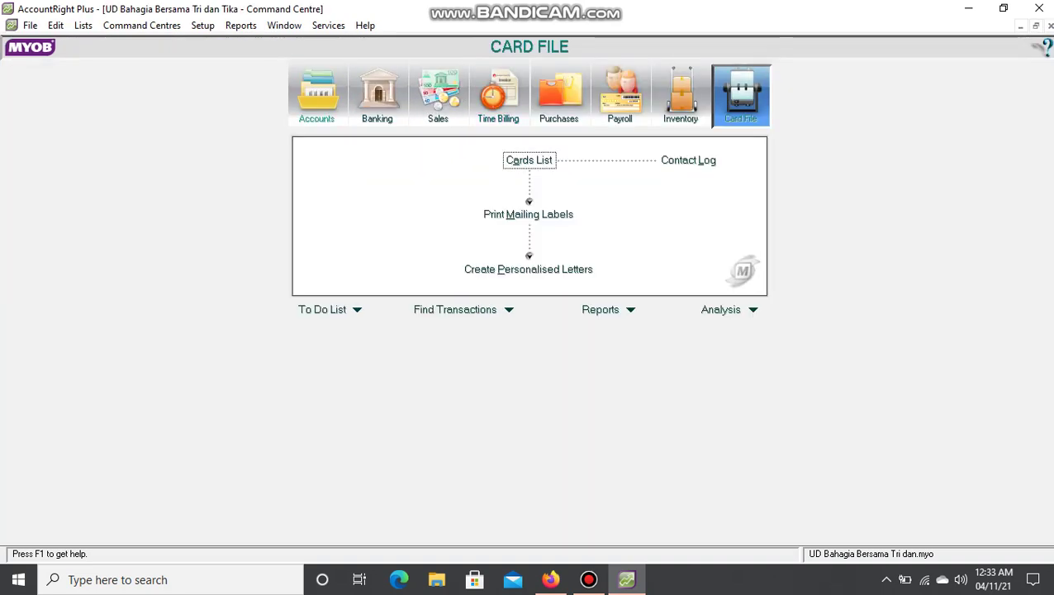
left_click(202, 25)
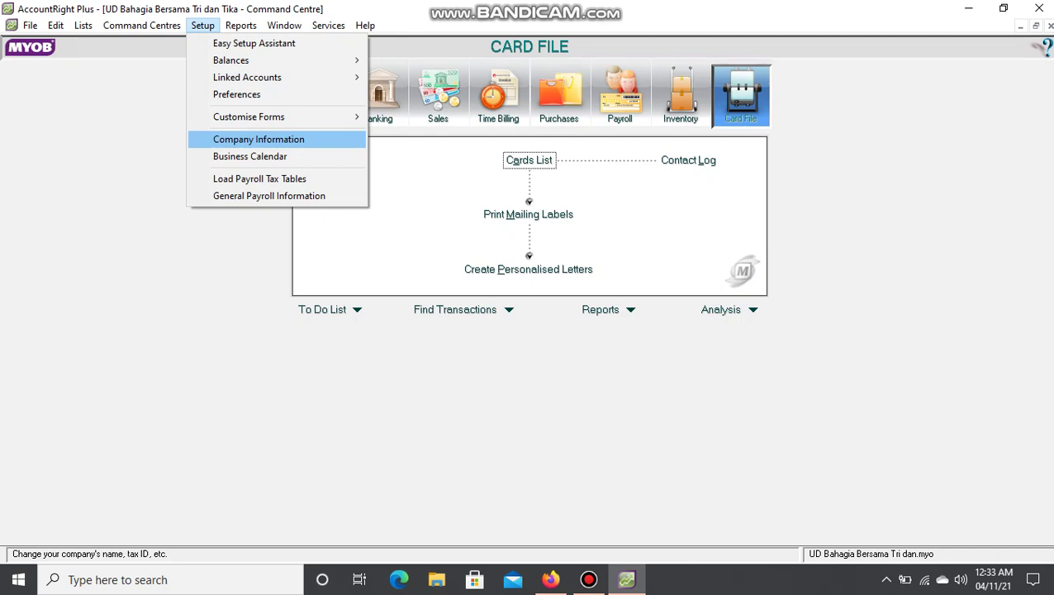
Open Company Information to review UD Bahagia's details, December 2018 conversion month and twelve periods.
left_click(259, 140)
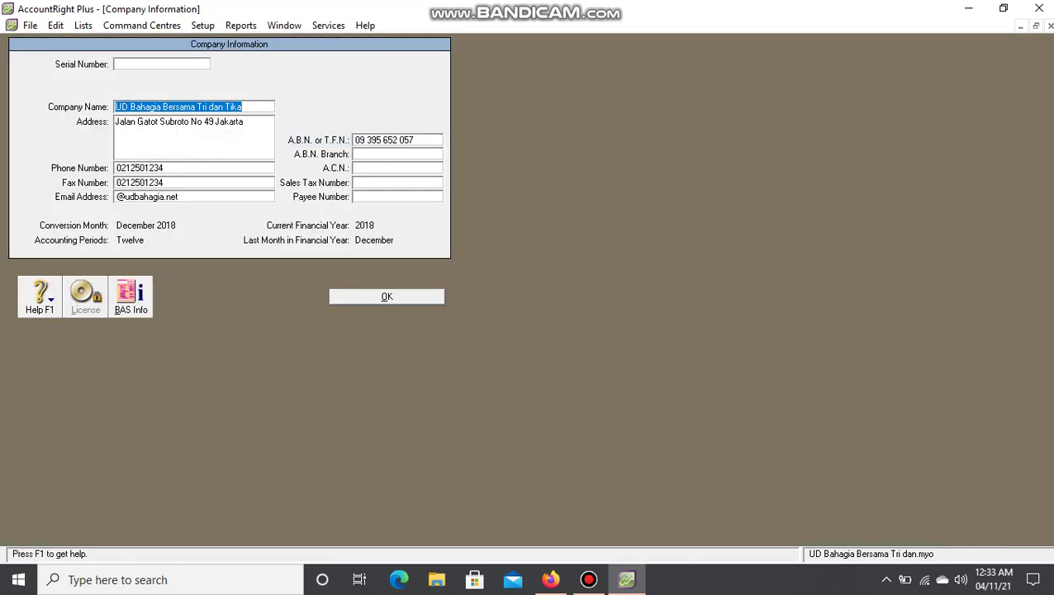